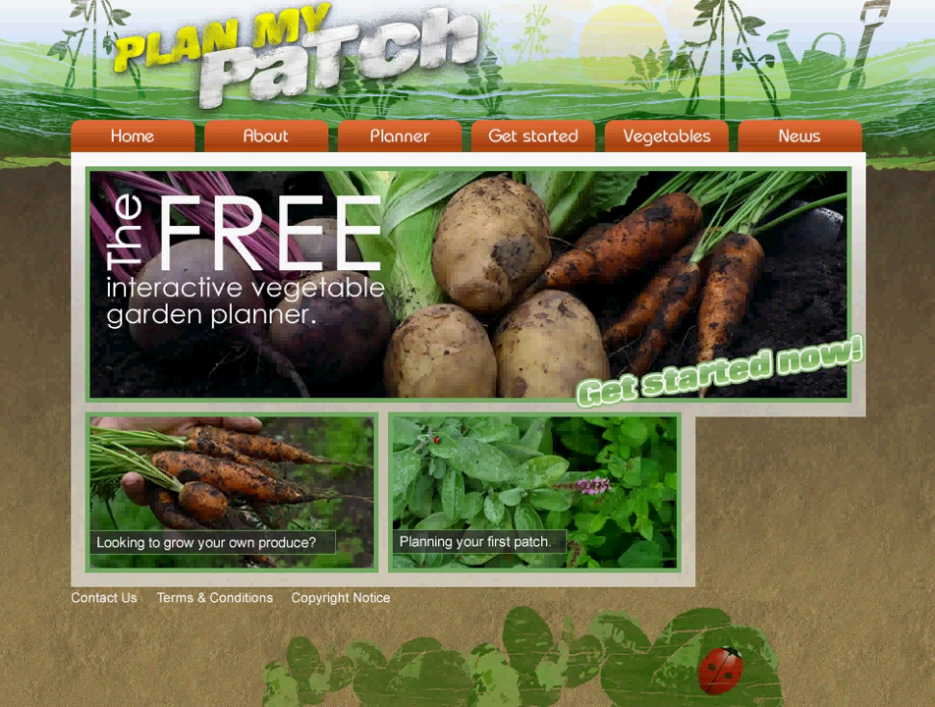
Open the Planner page and launch the PlanMyPatch Vegetable Garden and Allotment Planner.
{"action": "left_click", "coordinate": [389, 147]}
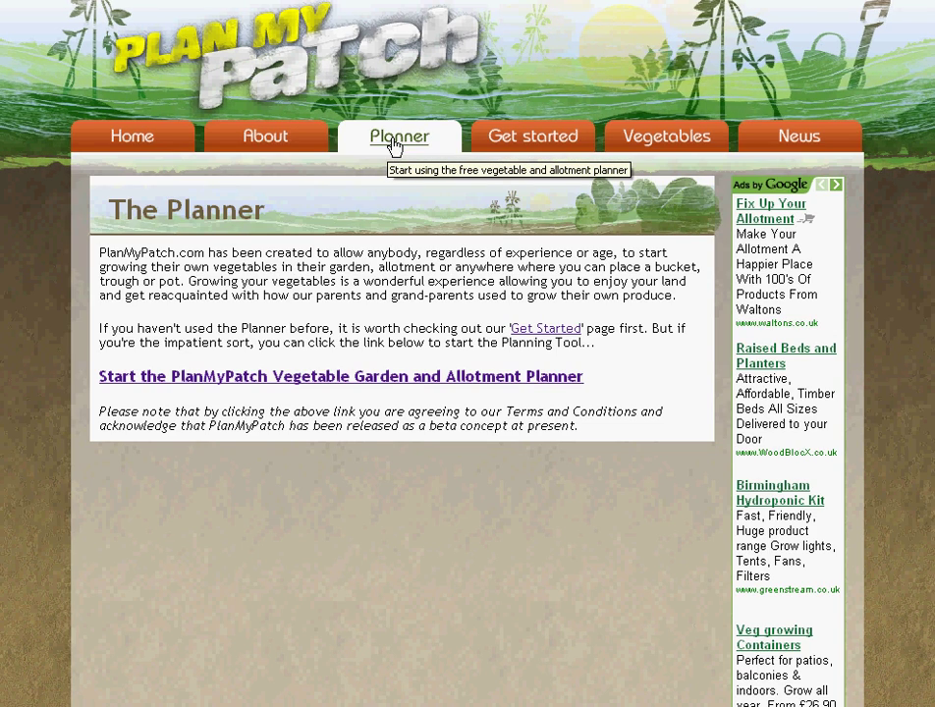
{"action": "left_click", "coordinate": [355, 384]}
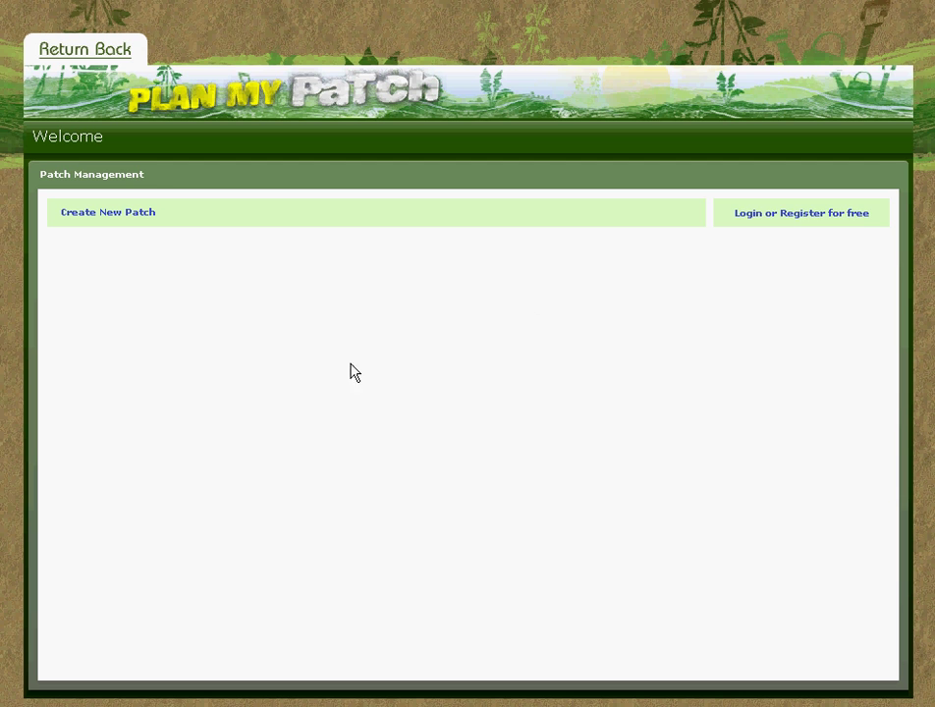
Log in with the account e-mail and password, then proceed to Patch Management.
{"action": "left_click", "coordinate": [770, 225]}
{"action": "left_click", "coordinate": [459, 370]}
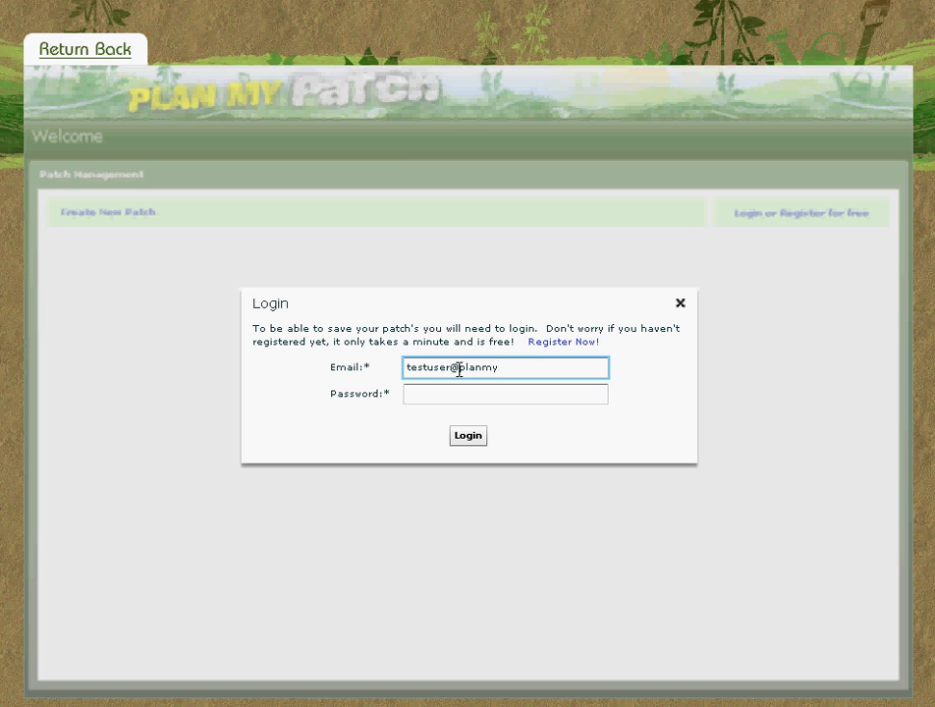
{"action": "key", "text": "Tab"}
{"action": "type", "text": "********"}
{"action": "left_click", "coordinate": [476, 442]}
{"action": "left_click", "coordinate": [486, 362]}
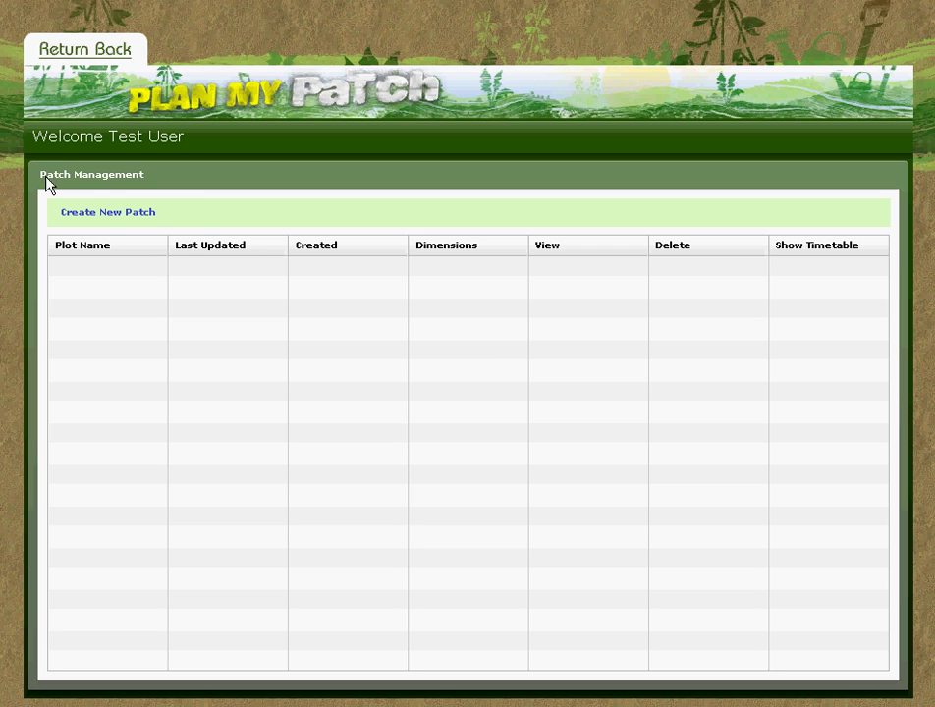
Create a new patch named 'Backyard', 3 m wide by 2 m high.
{"action": "left_click", "coordinate": [114, 218]}
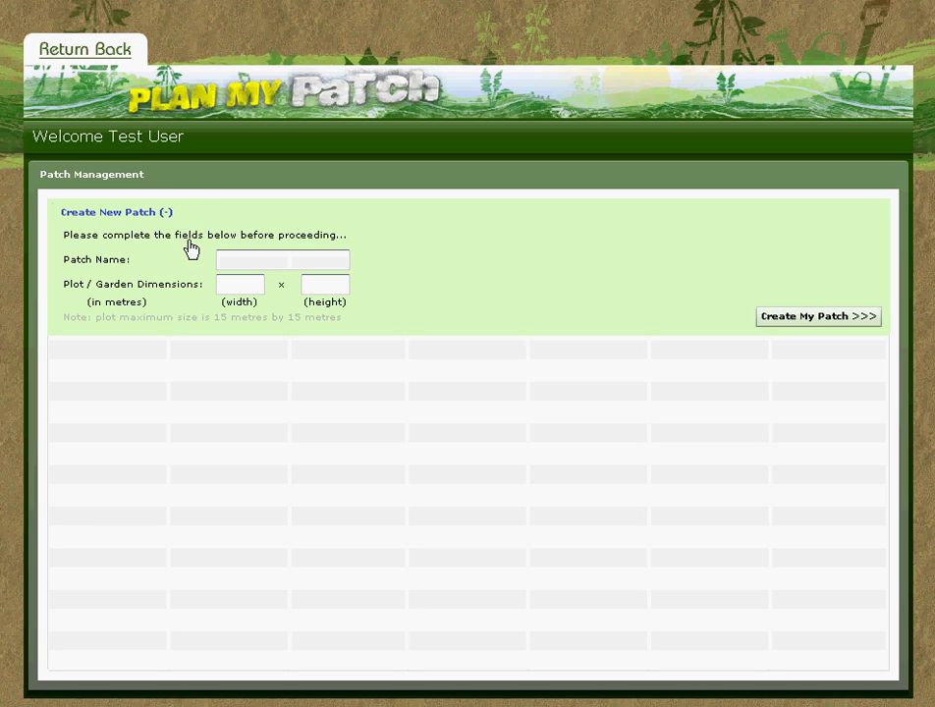
{"action": "left_click", "coordinate": [256, 256]}
{"action": "type", "text": "B"}
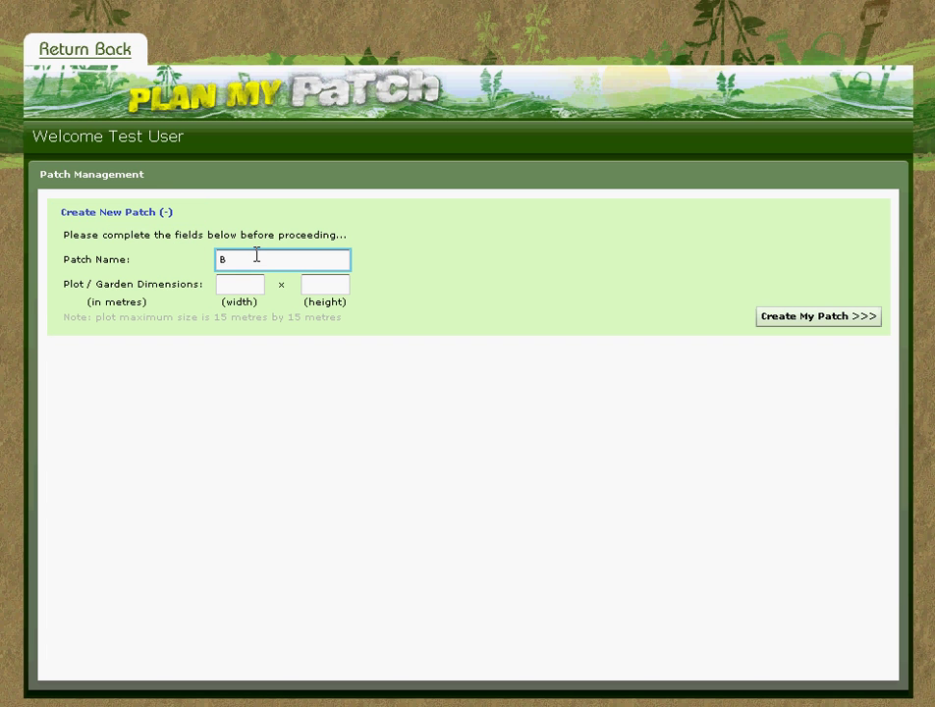
{"action": "type", "text": "ackyard"}
{"action": "key", "text": "Tab"}
{"action": "type", "text": "3"}
{"action": "key", "text": "Tab"}
{"action": "type", "text": "2"}
{"action": "left_click", "coordinate": [822, 324]}
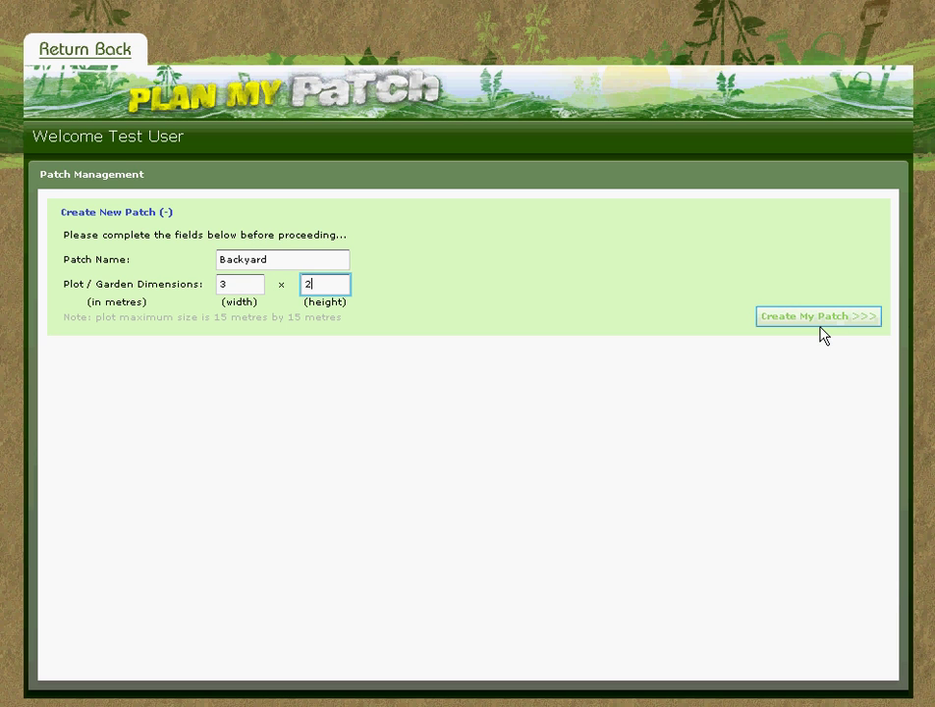
{"action": "left_click", "coordinate": [820, 317]}
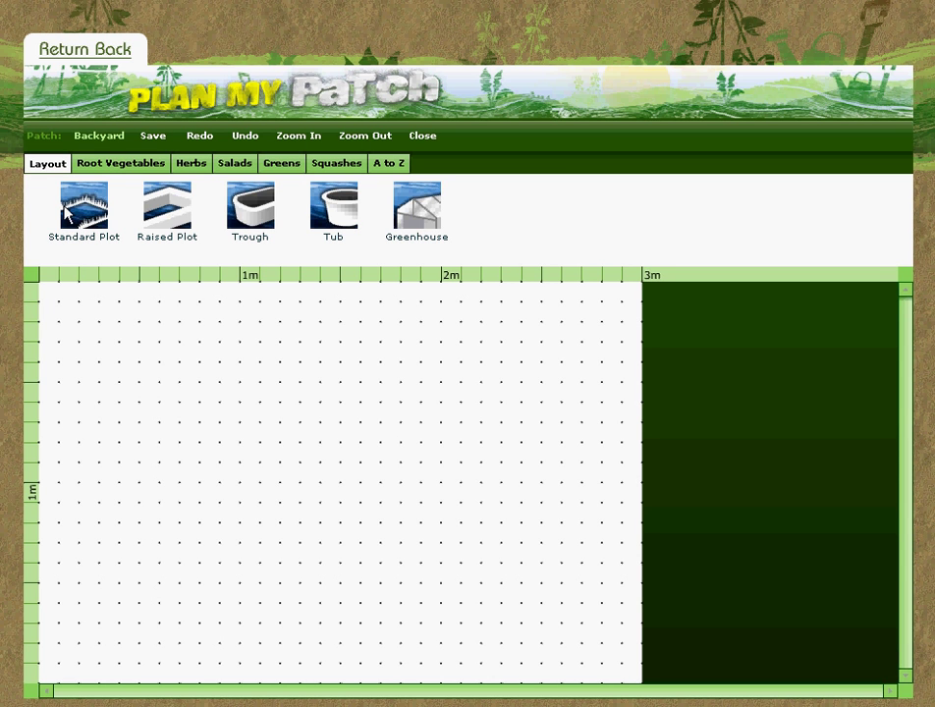
Draw a standard plot of about 2.5 × 1 m at the grid's top-left.
{"action": "left_click", "coordinate": [80, 215]}
{"action": "left_click_drag", "start_coordinate": [90, 320], "coordinate": [594, 521]}
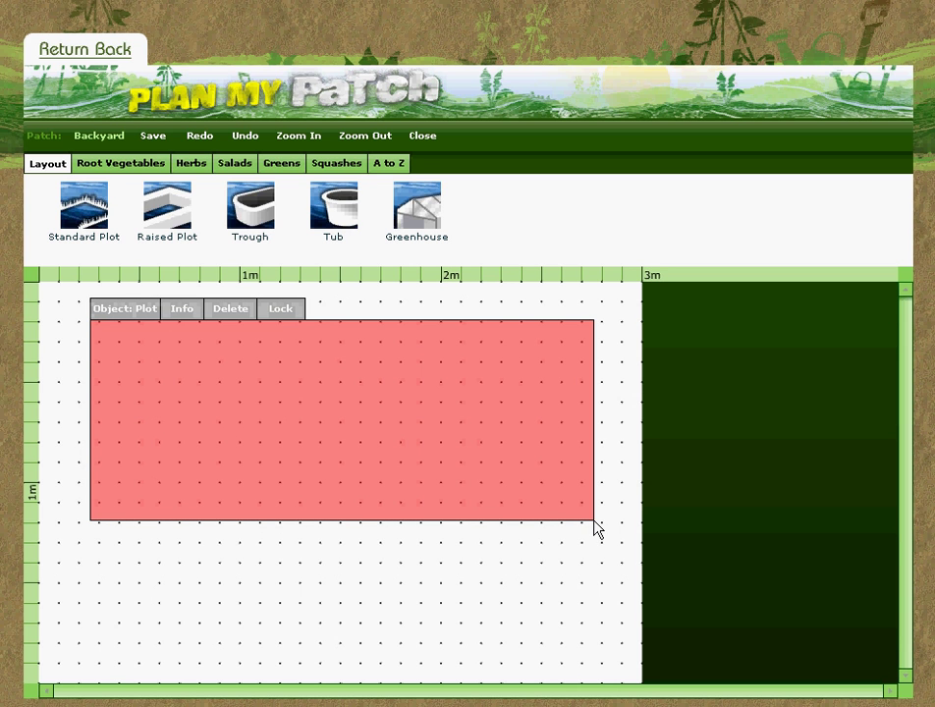
Browse Root Vegetables, Greens and Squashes, then page the A to Z list toward Chilli.
{"action": "left_click", "coordinate": [105, 169]}
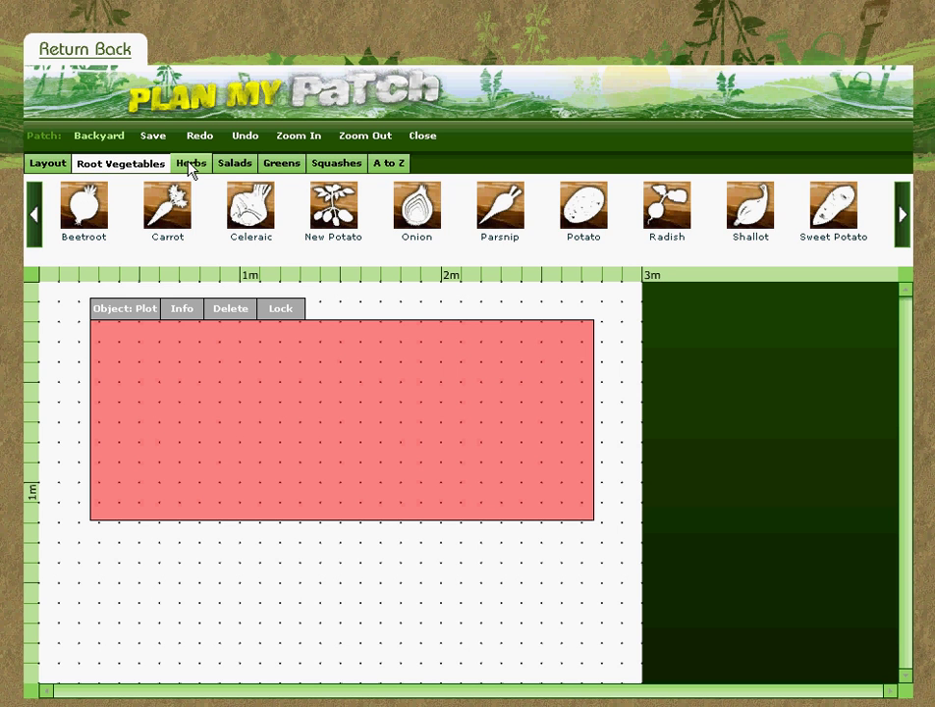
{"action": "left_click", "coordinate": [291, 167]}
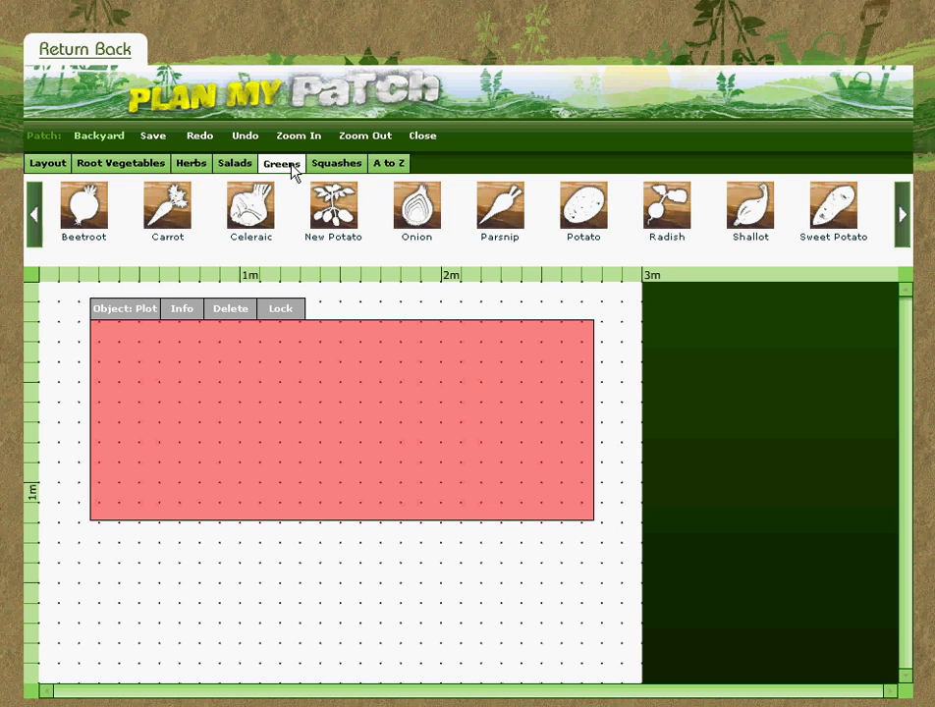
{"action": "left_click", "coordinate": [363, 167]}
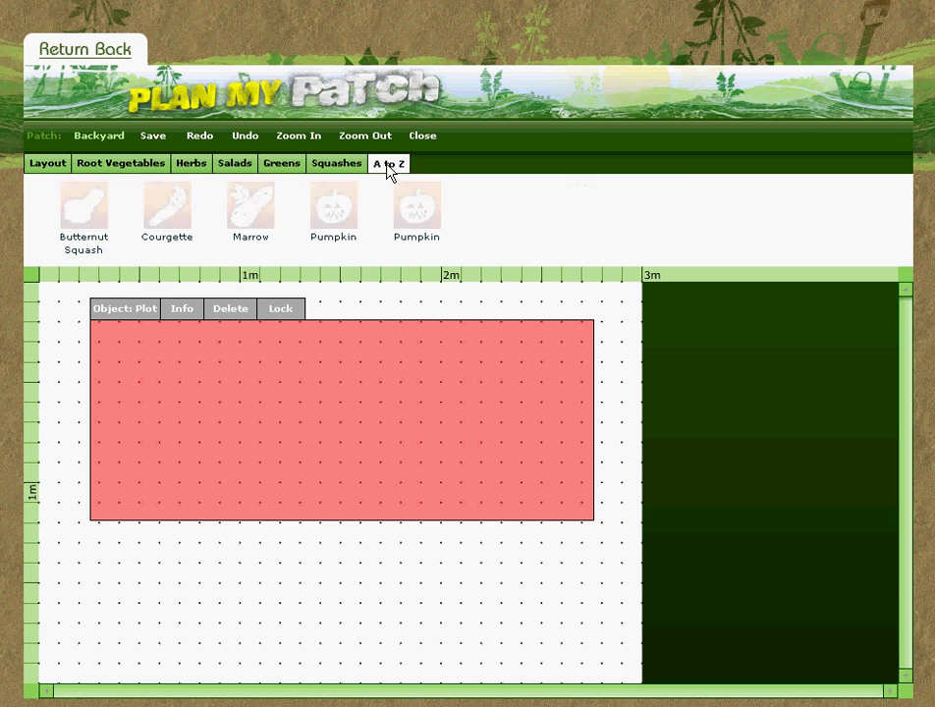
{"action": "left_click", "coordinate": [388, 168]}
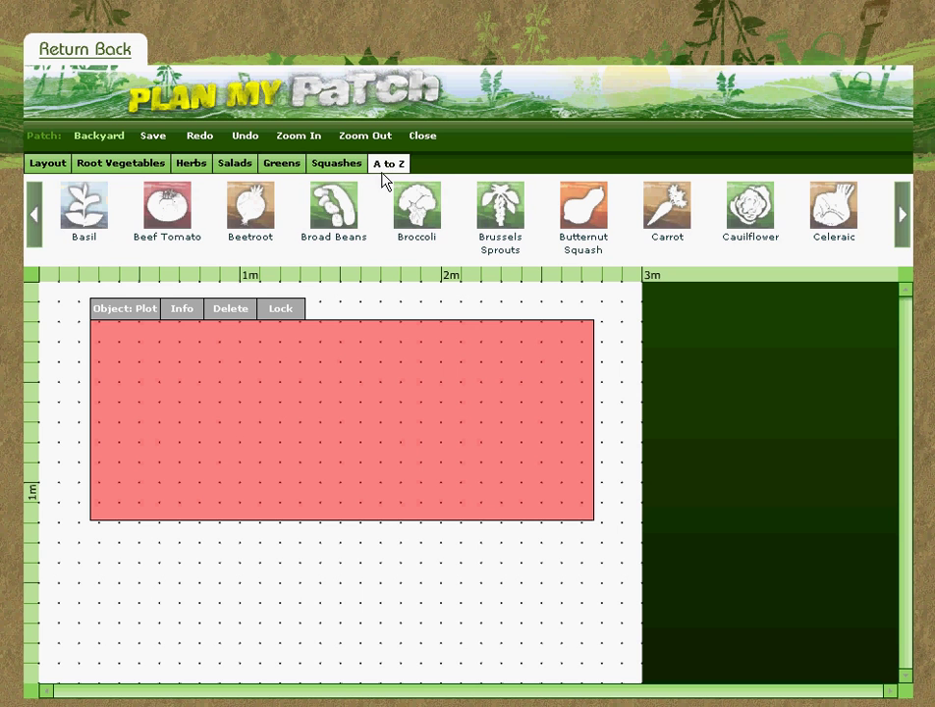
{"action": "left_click", "coordinate": [904, 218]}
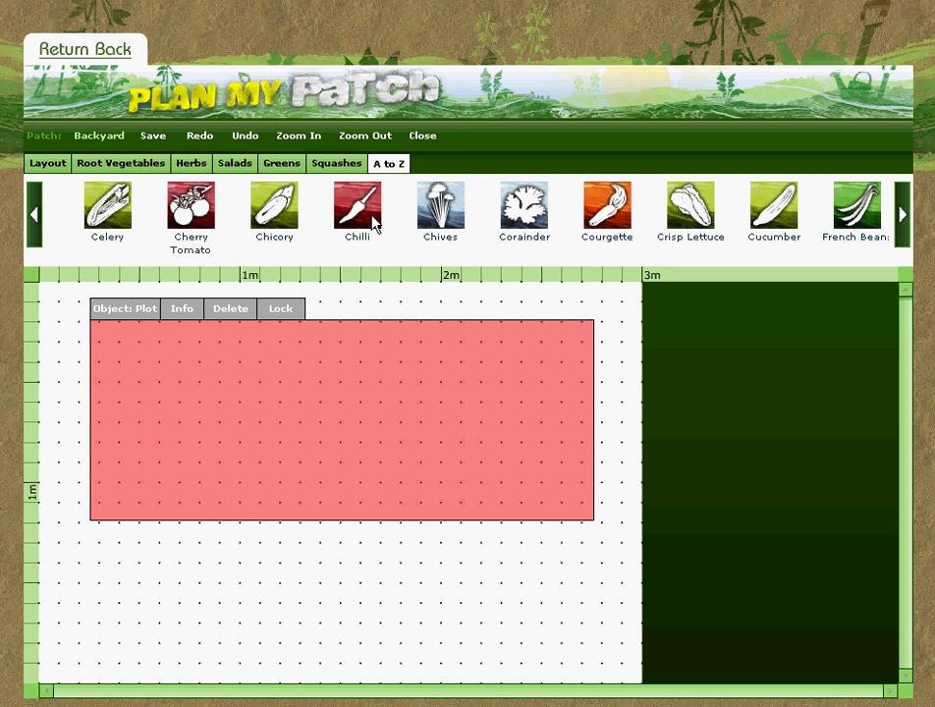
Plant a Chilli row along the plot's left edge.
{"action": "left_click_drag", "start_coordinate": [373, 224], "coordinate": [368, 329]}
{"action": "left_click_drag", "start_coordinate": [329, 381], "coordinate": [276, 422]}
{"action": "left_click_drag", "start_coordinate": [179, 422], "coordinate": [162, 432]}
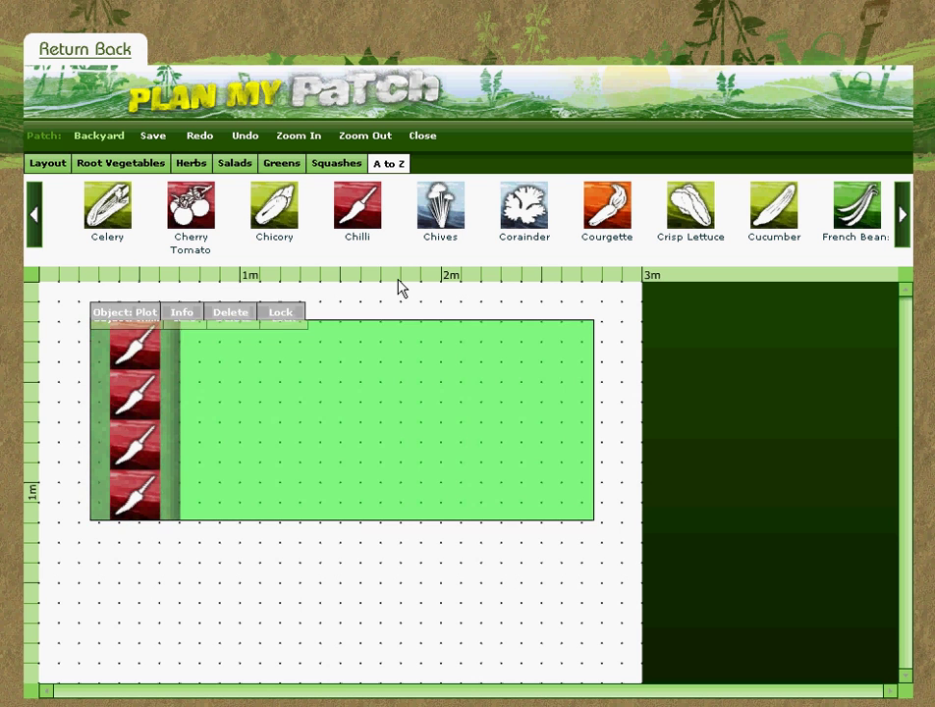
Undo the crosswise parsnip row, plant two upright Parsnip rows and a Potato row beside them.
{"action": "left_click", "coordinate": [138, 165]}
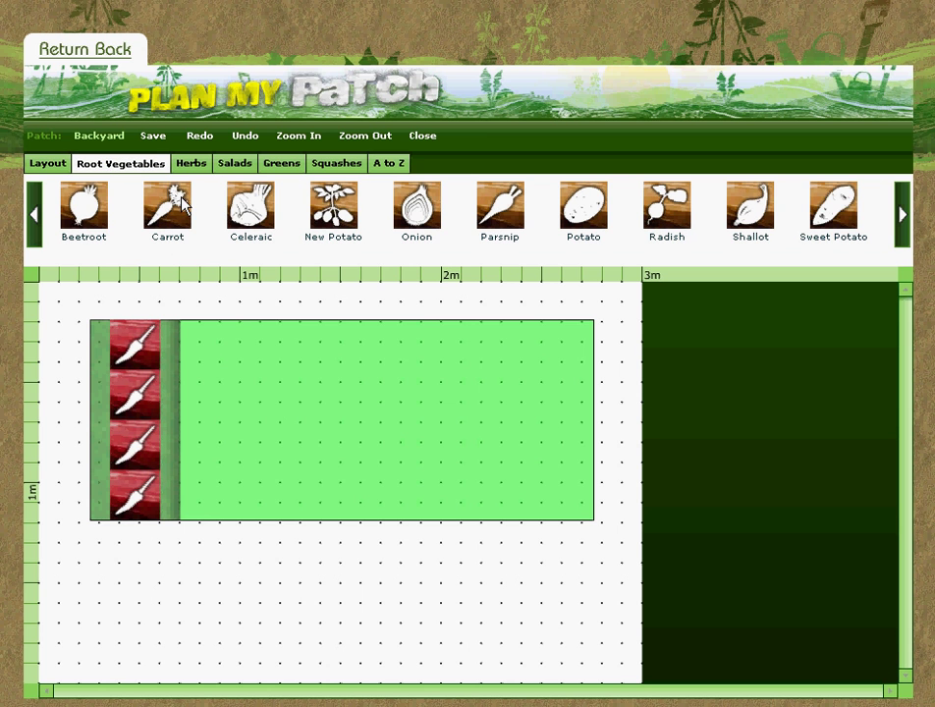
{"action": "left_click_drag", "start_coordinate": [509, 215], "coordinate": [403, 382]}
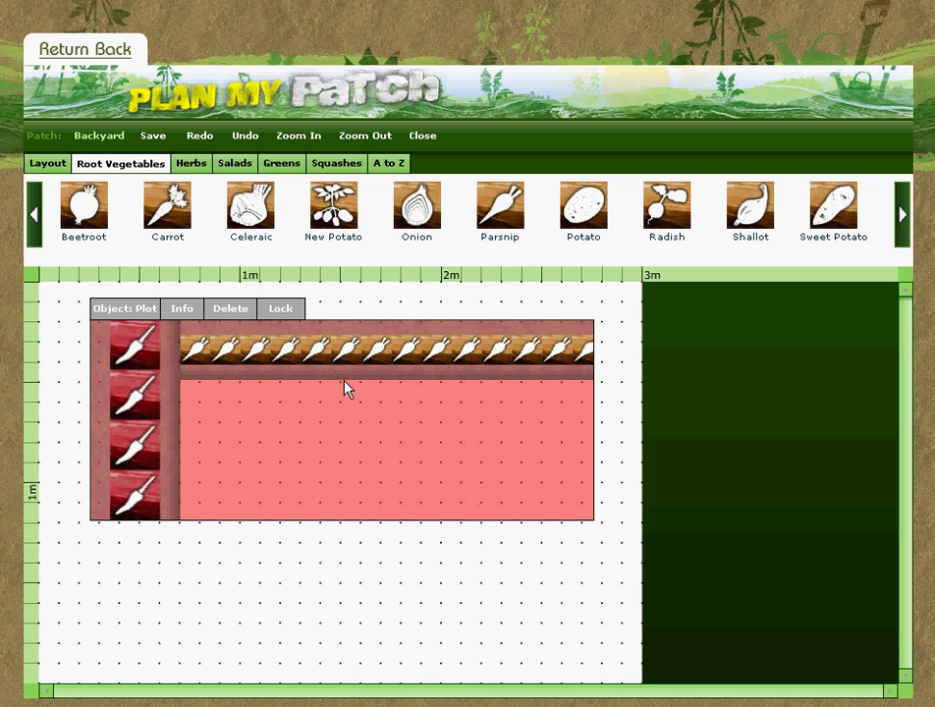
{"action": "left_click", "coordinate": [245, 138]}
{"action": "left_click_drag", "start_coordinate": [521, 234], "coordinate": [248, 410]}
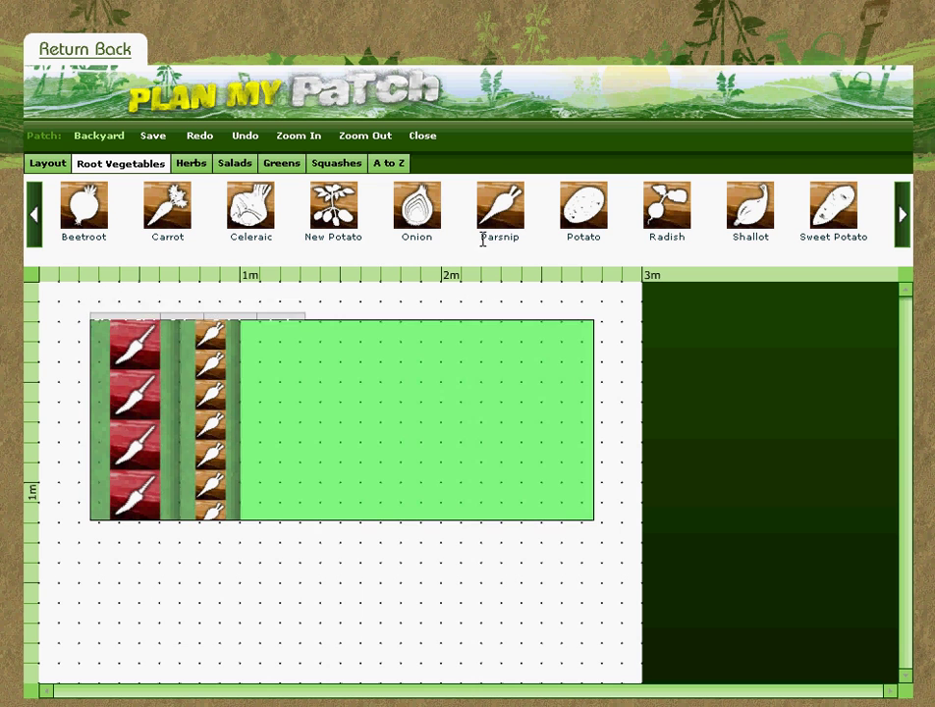
{"action": "left_click_drag", "start_coordinate": [492, 236], "coordinate": [300, 394]}
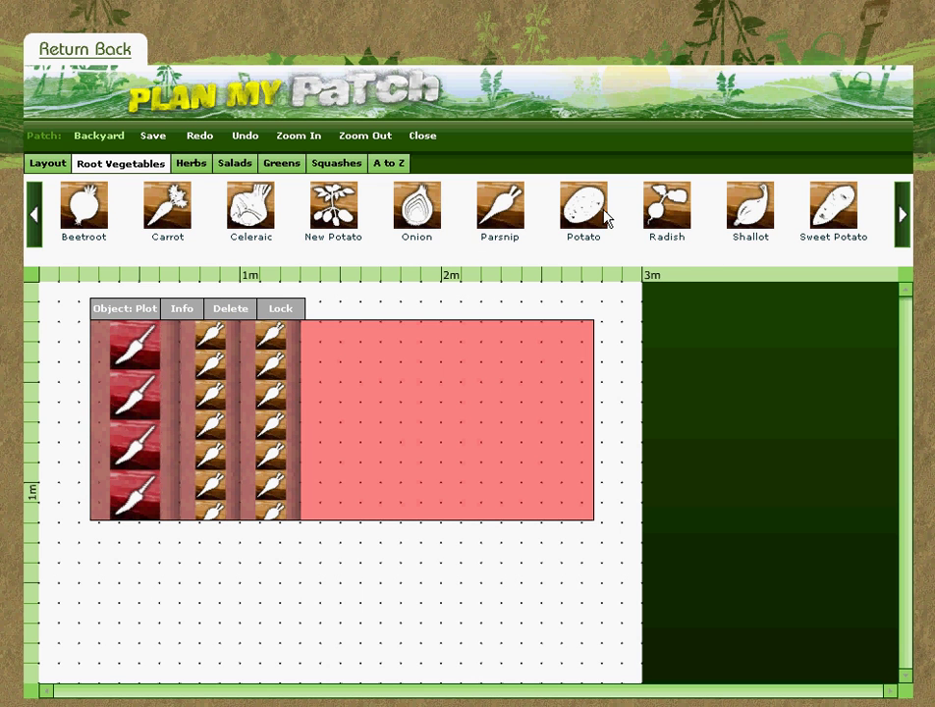
{"action": "left_click_drag", "start_coordinate": [590, 204], "coordinate": [340, 401]}
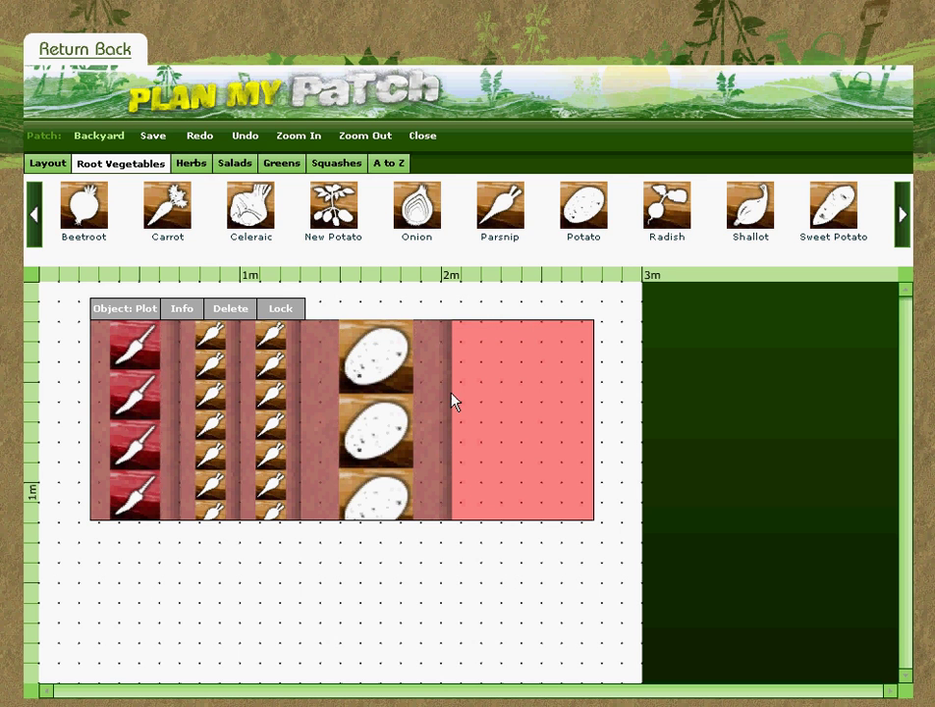
{"action": "mouse_move", "coordinate": [382, 406]}
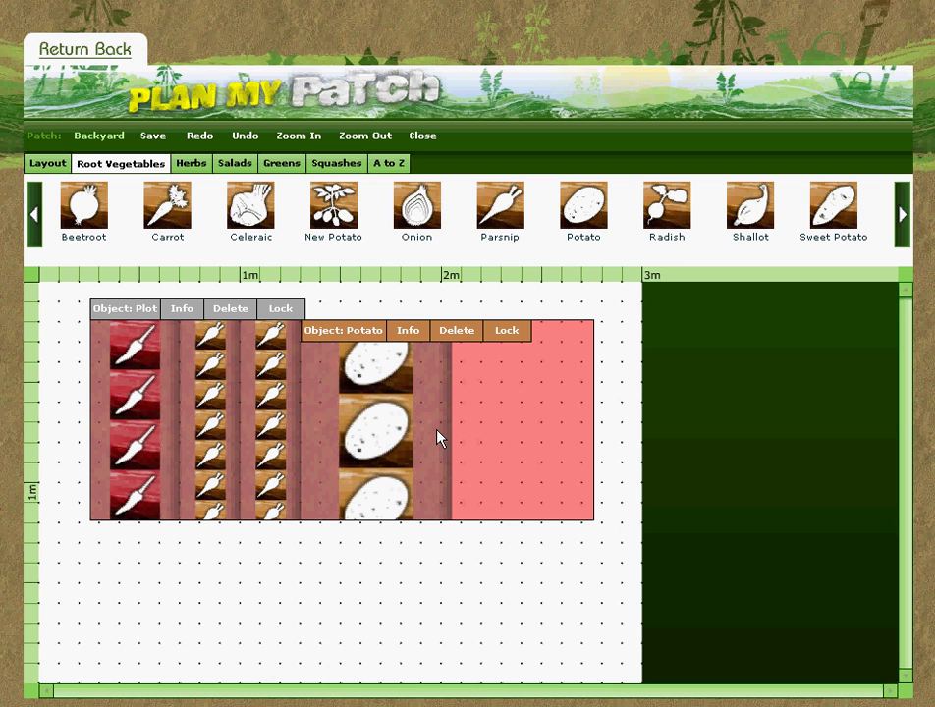
Plant two Leek rows at the plot's right end; Cauliflower doesn't fit.
{"action": "left_click", "coordinate": [280, 165]}
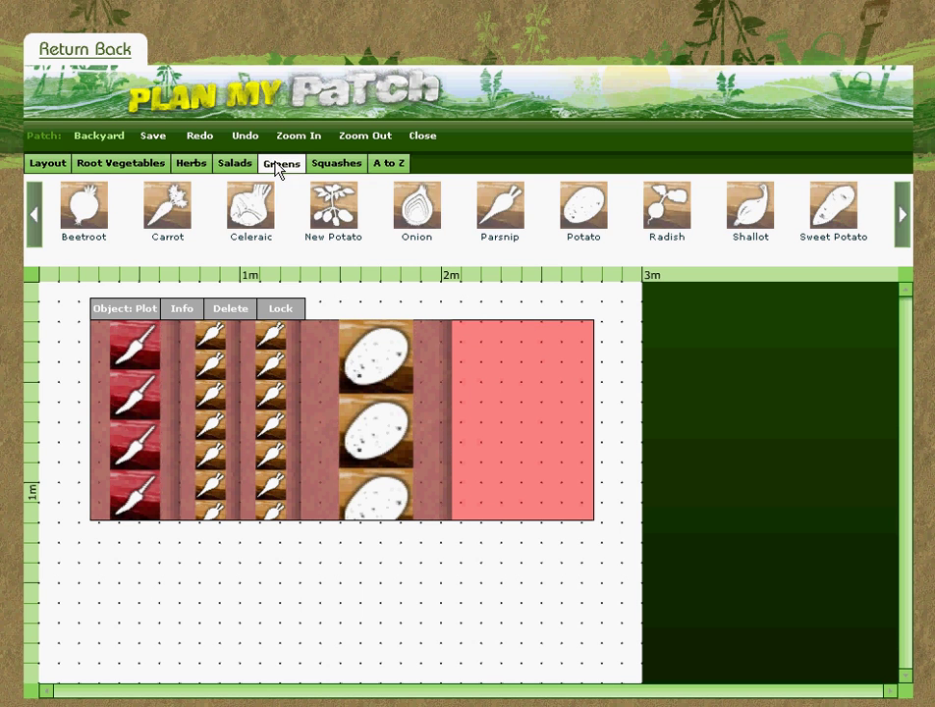
{"action": "left_click_drag", "start_coordinate": [583, 206], "coordinate": [478, 377]}
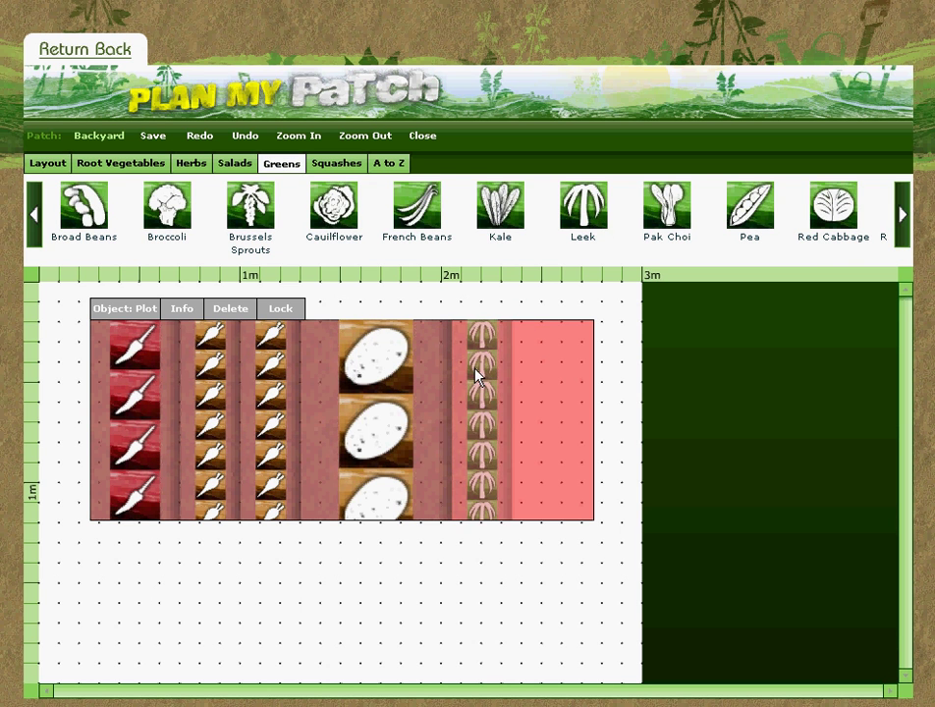
{"action": "left_click_drag", "start_coordinate": [334, 208], "coordinate": [560, 430]}
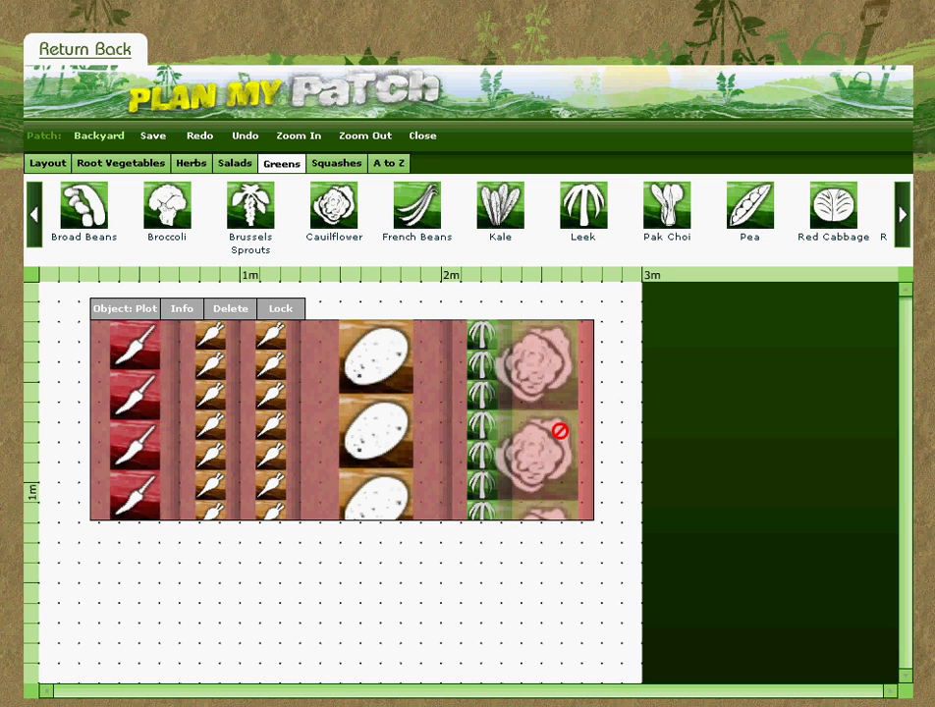
{"action": "left_click_drag", "start_coordinate": [560, 430], "coordinate": [567, 378]}
{"action": "left_click_drag", "start_coordinate": [584, 208], "coordinate": [543, 412]}
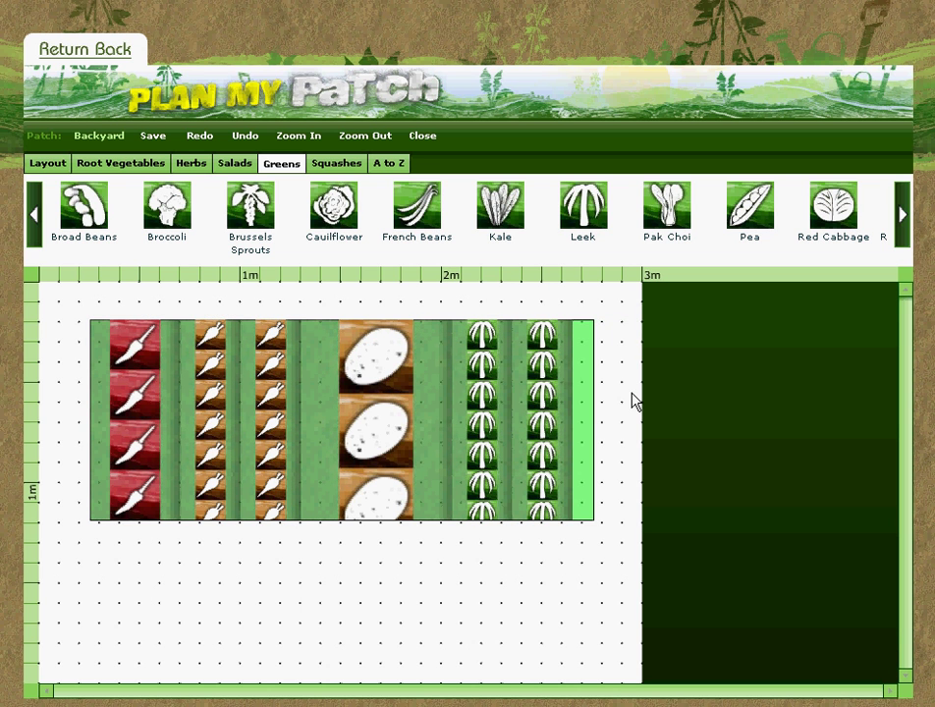
Close and save Backyard, reopen it to check the plantings, then close it again.
{"action": "left_click", "coordinate": [426, 141]}
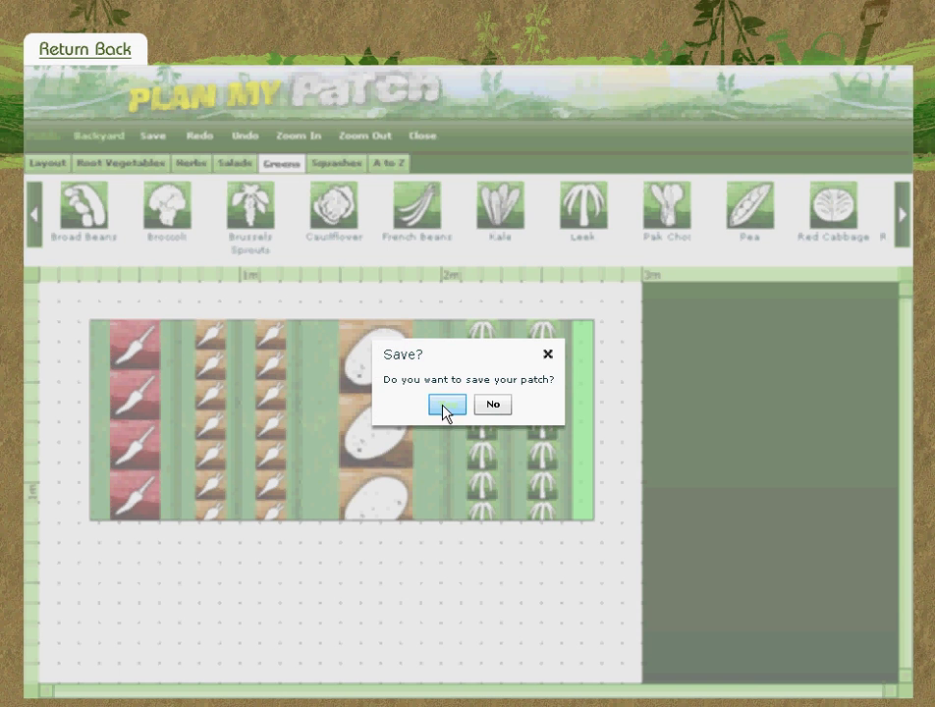
{"action": "left_click", "coordinate": [444, 408]}
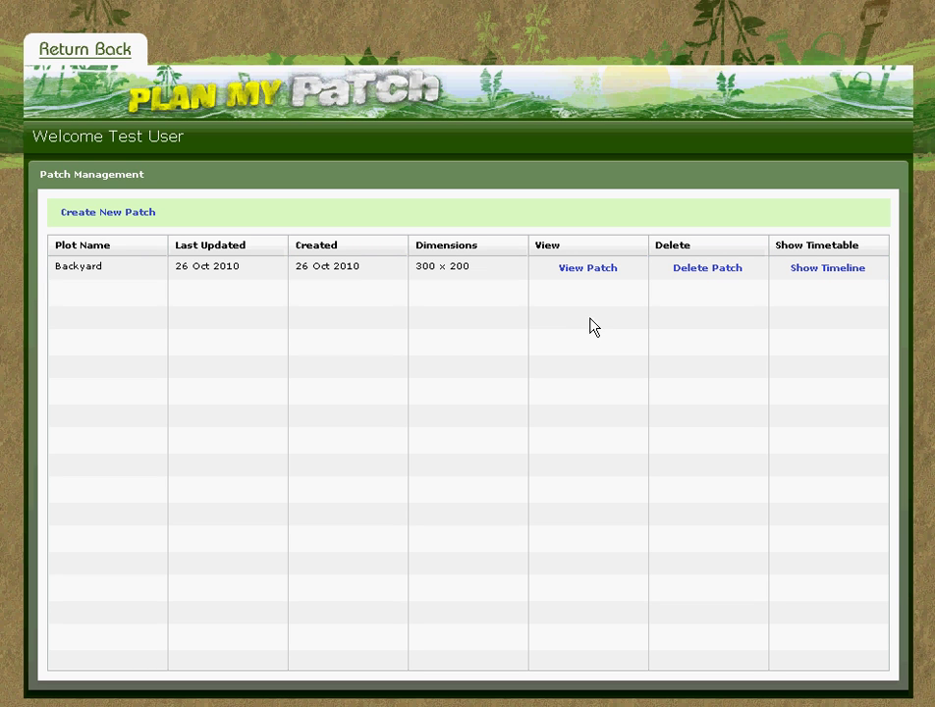
{"action": "left_click", "coordinate": [595, 272]}
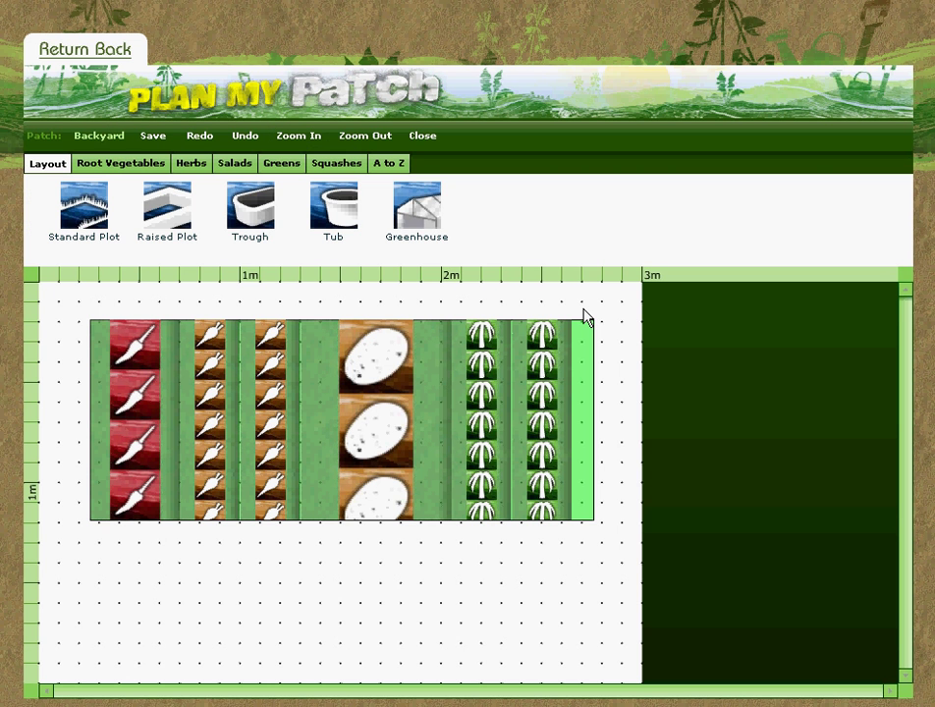
{"action": "left_click", "coordinate": [422, 136]}
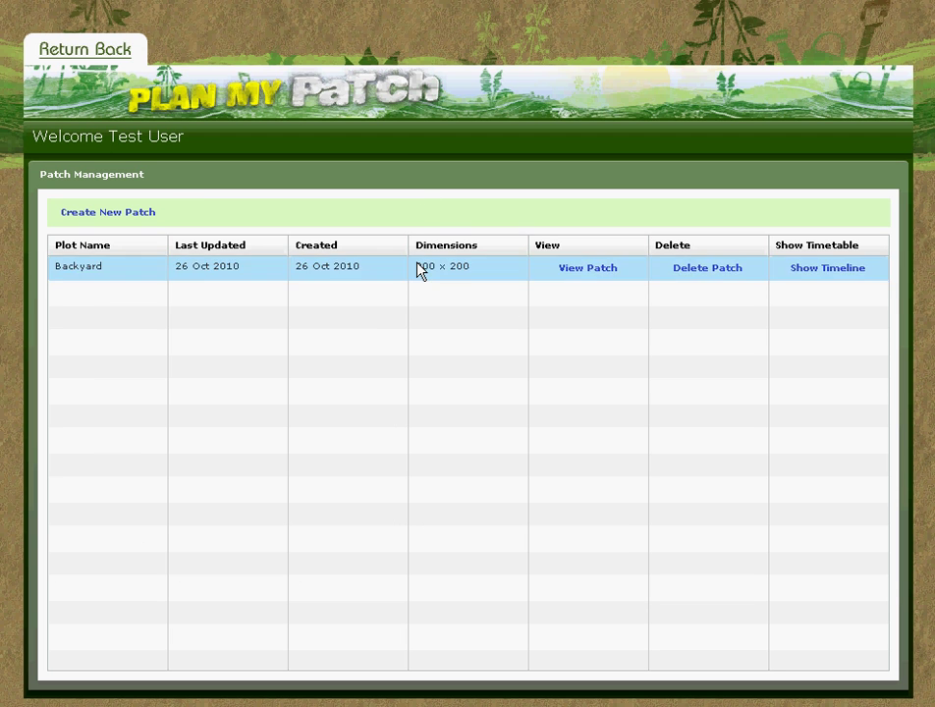
Scroll through Backyard's sowing and harvest timeline, then return to the patch list.
{"action": "left_click", "coordinate": [831, 278]}
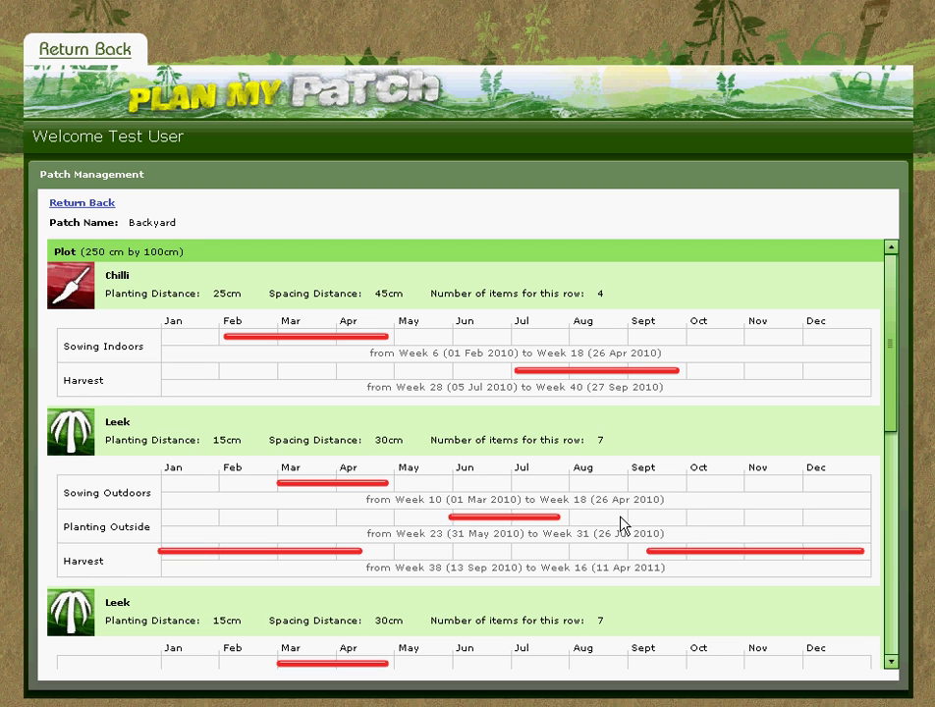
{"action": "scroll", "coordinate": [902, 402], "scroll_direction": "down", "scroll_amount": 2}
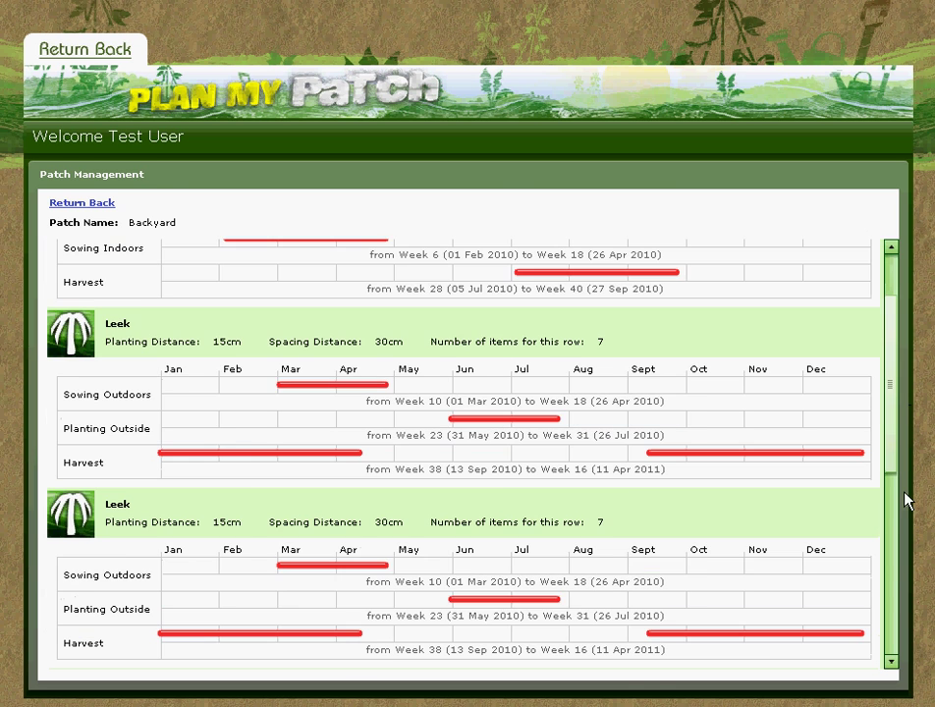
{"action": "scroll", "coordinate": [905, 501], "scroll_direction": "down", "scroll_amount": 5}
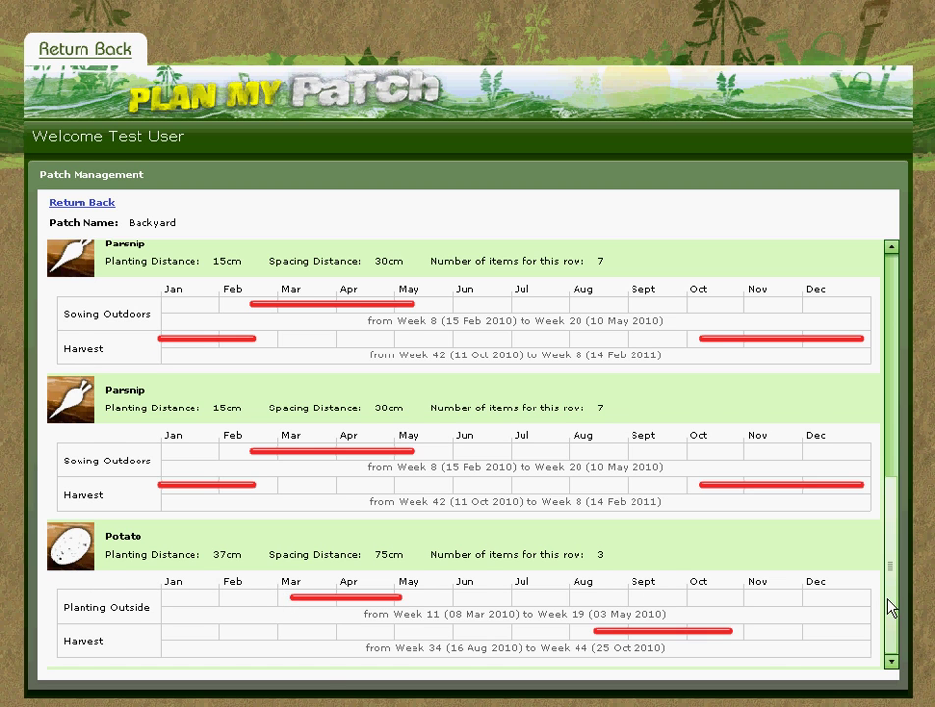
{"action": "scroll", "coordinate": [891, 550], "scroll_direction": "up", "scroll_amount": 2}
{"action": "left_click_drag", "start_coordinate": [891, 550], "coordinate": [887, 355]}
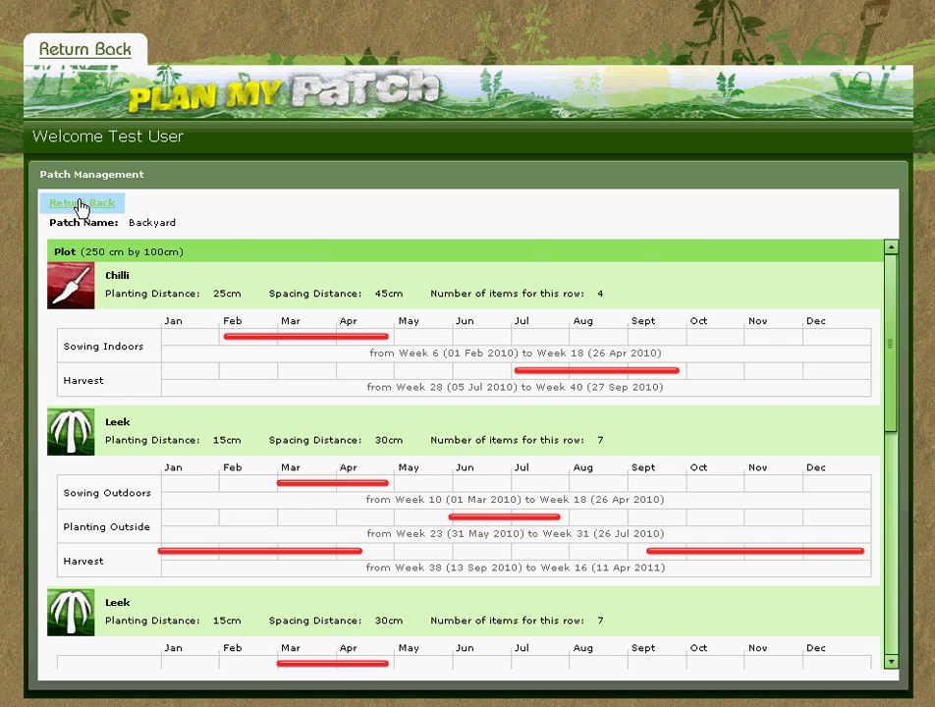